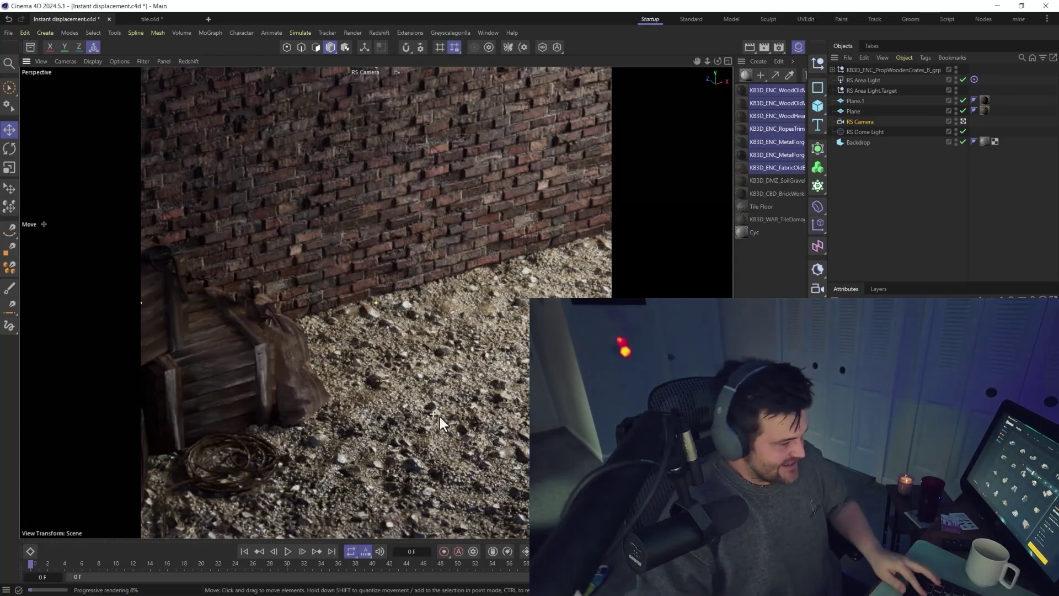
Step: Orbit the viewport to frame the end of the brick wall where it meets the flat floor
alt+drag(439, 416, 454, 406)
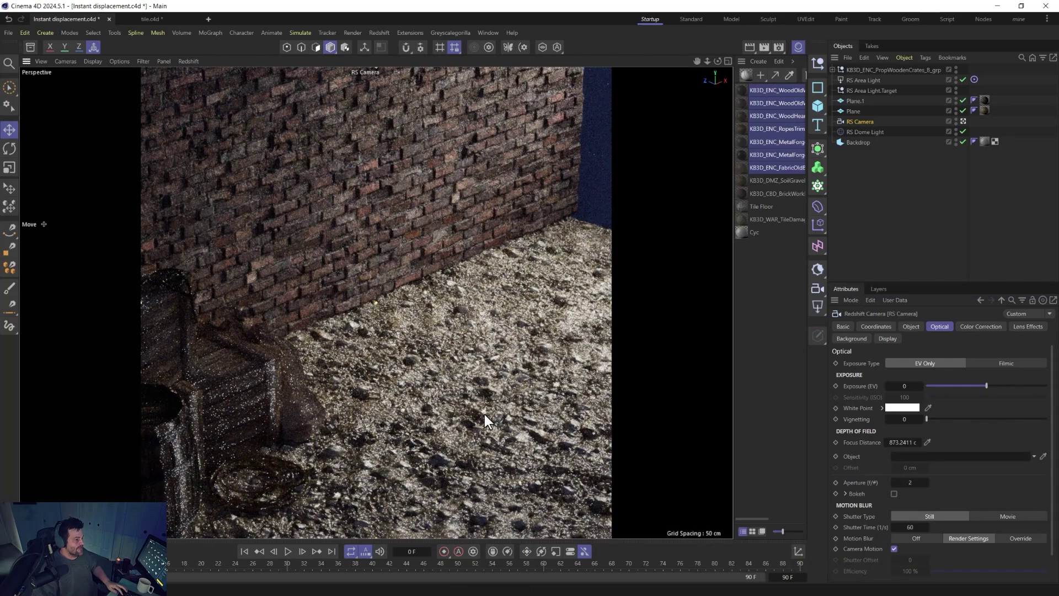
alt+drag(404, 407, 412, 404)
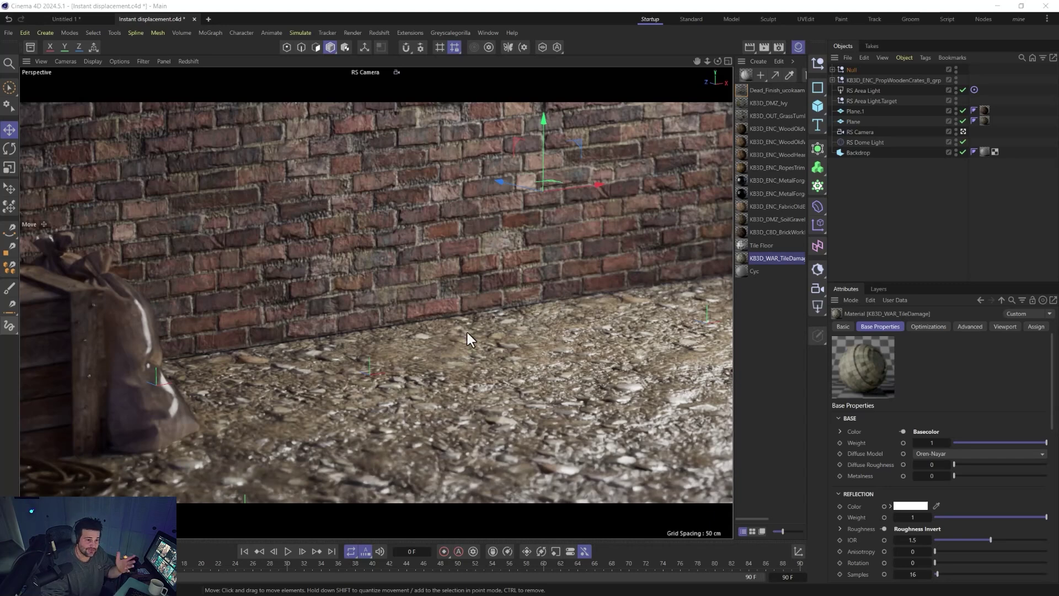
Step: In Render Settings under Redshift > System > Legacy, tick Automatic Displacement
click(777, 48)
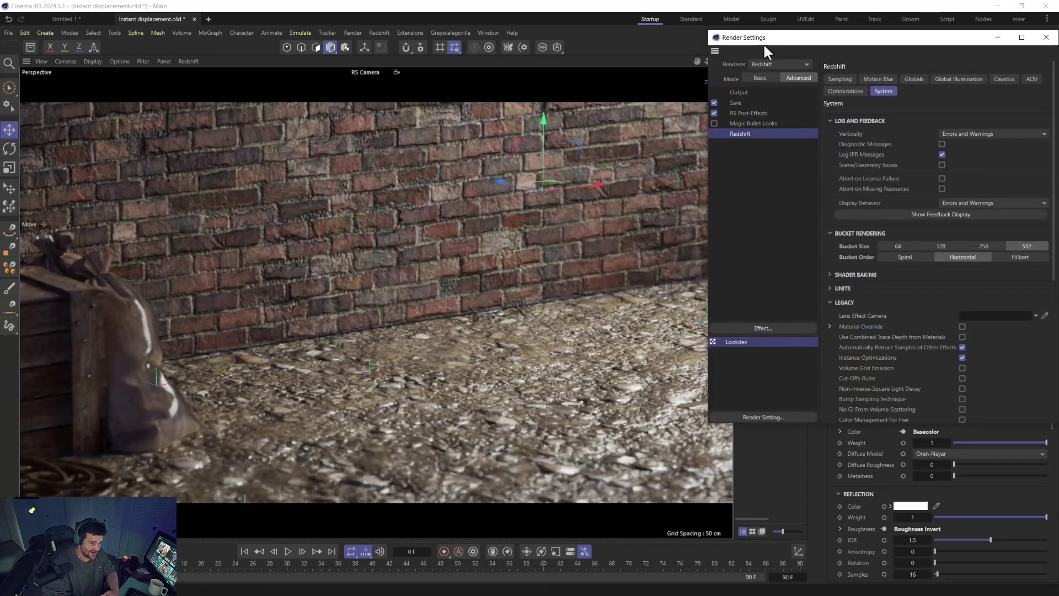
drag(764, 46, 449, 83)
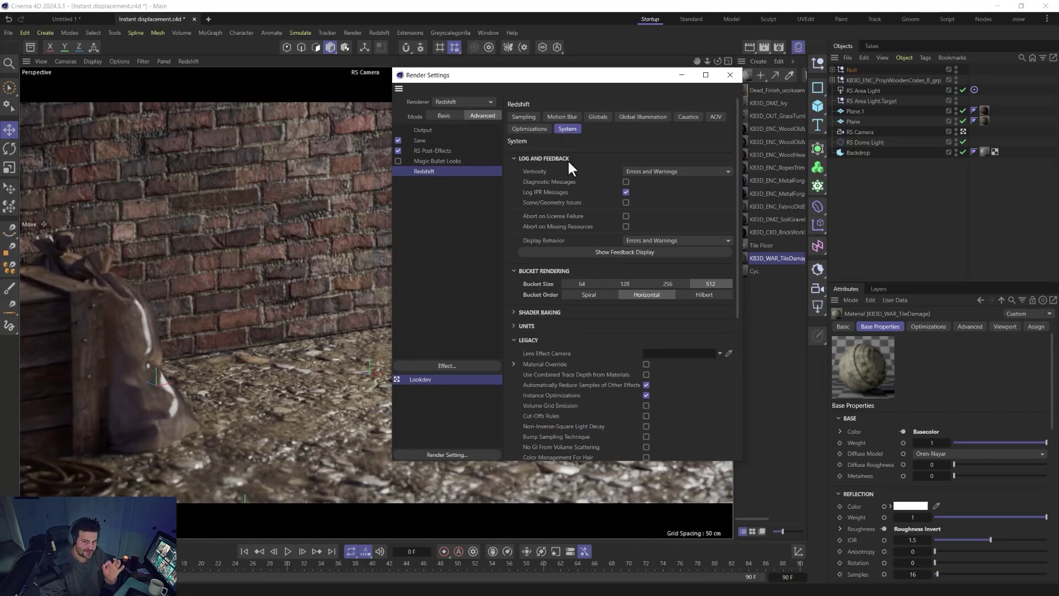
scroll(552, 346, down, 2)
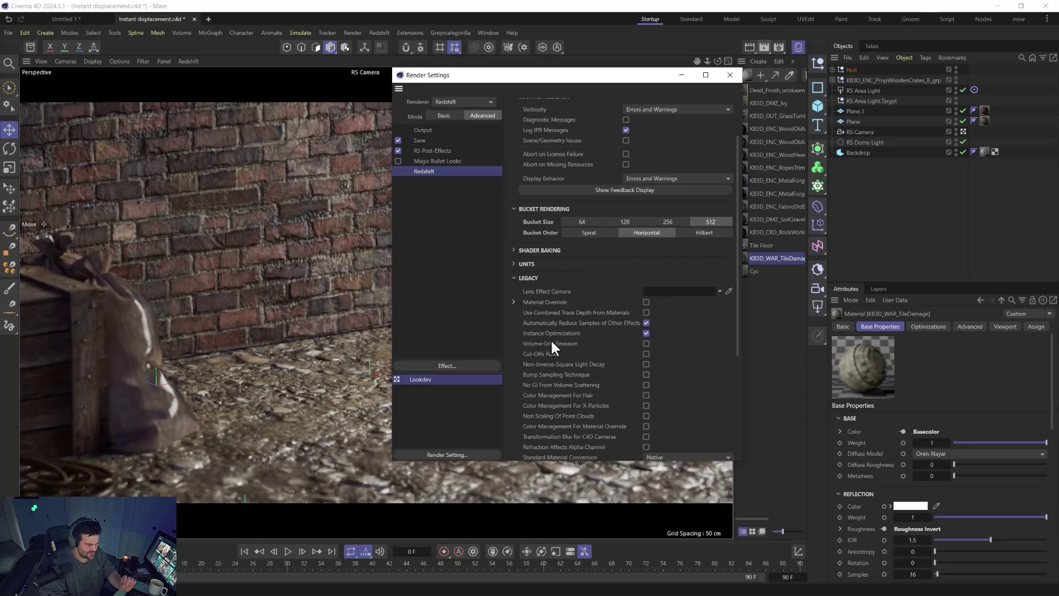
scroll(552, 347, down, 2)
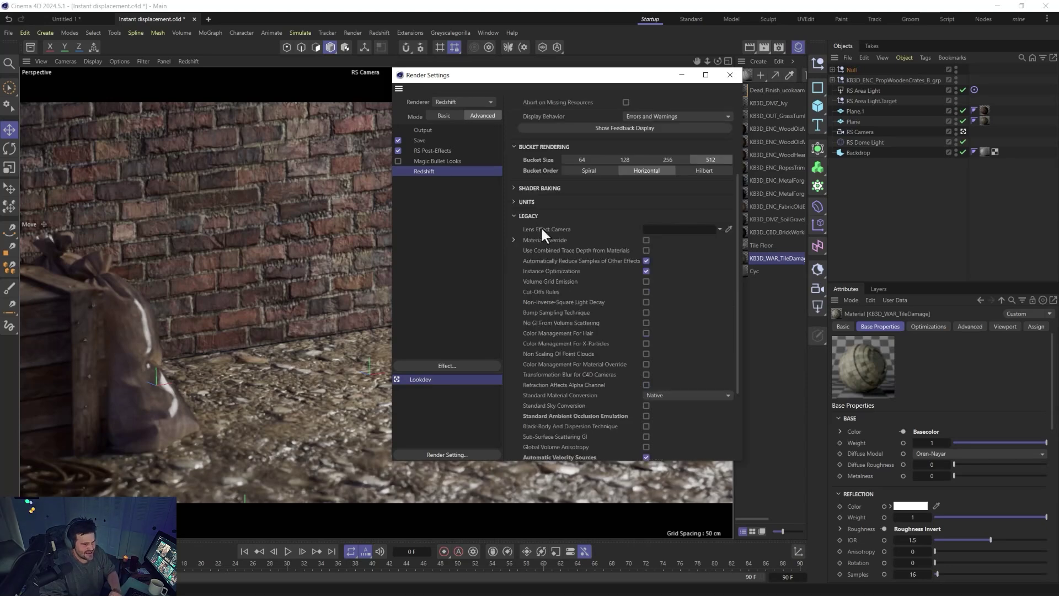
scroll(546, 240, down, 2)
scroll(571, 286, down, 2)
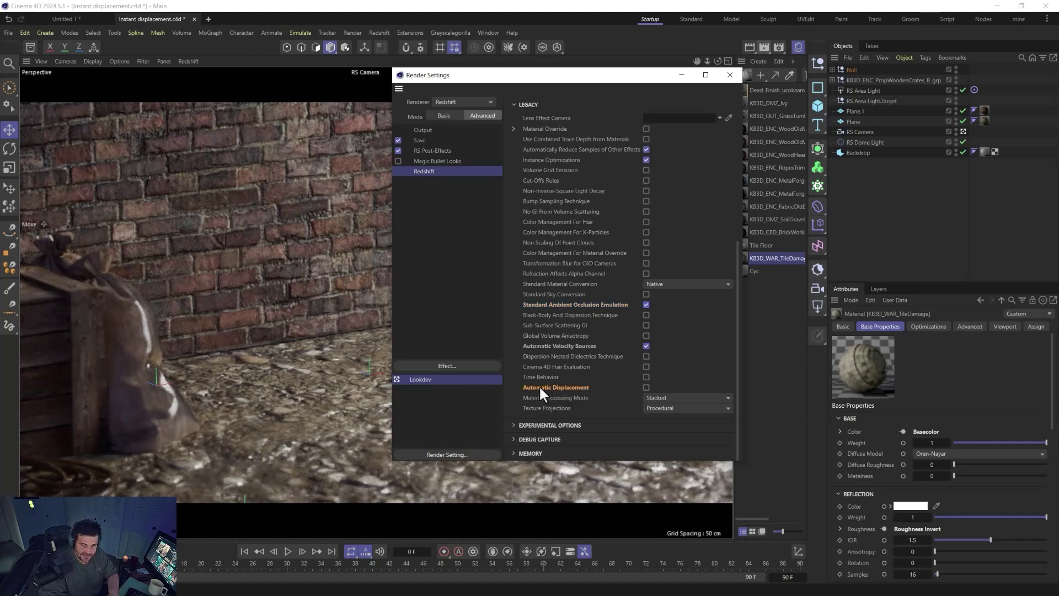
click(647, 386)
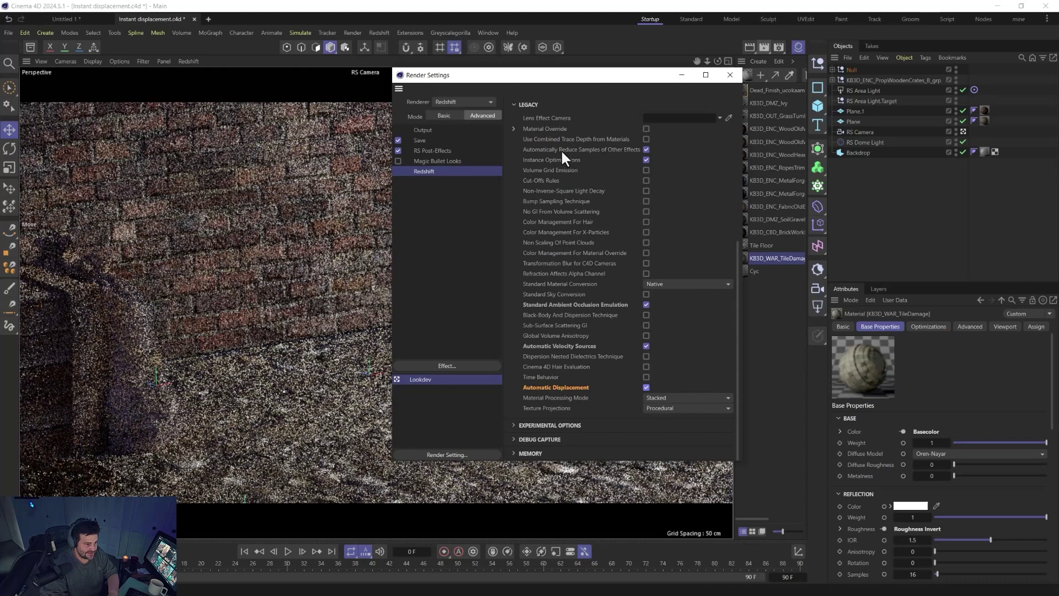
Step: Close Render Settings and briefly check the viewport's Redshift render options
scroll(563, 165, up, 5)
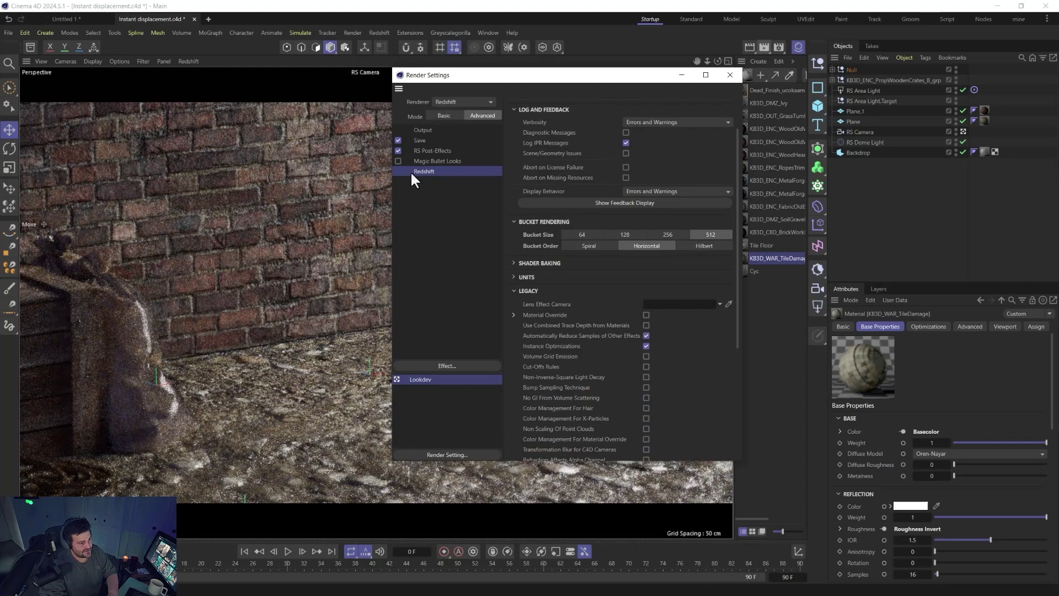
scroll(546, 150, down, 5)
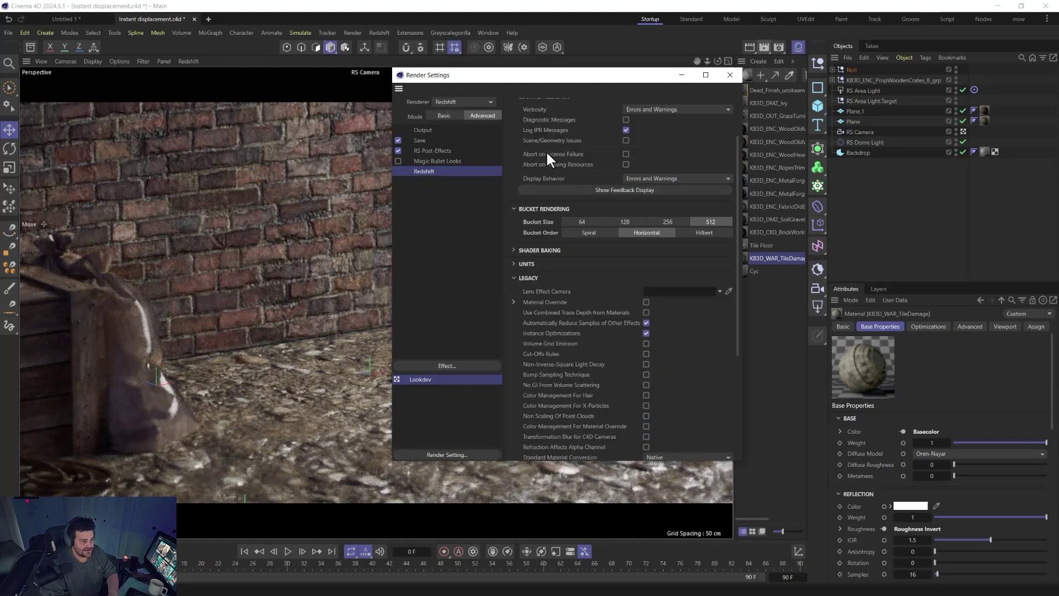
scroll(546, 243, down, 1)
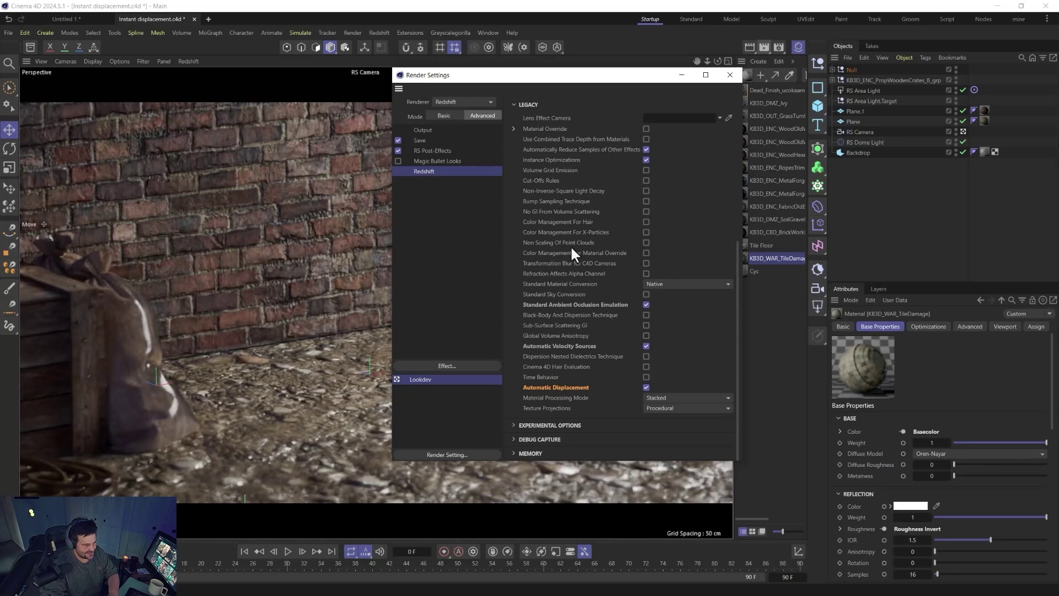
click(730, 75)
click(188, 61)
click(183, 88)
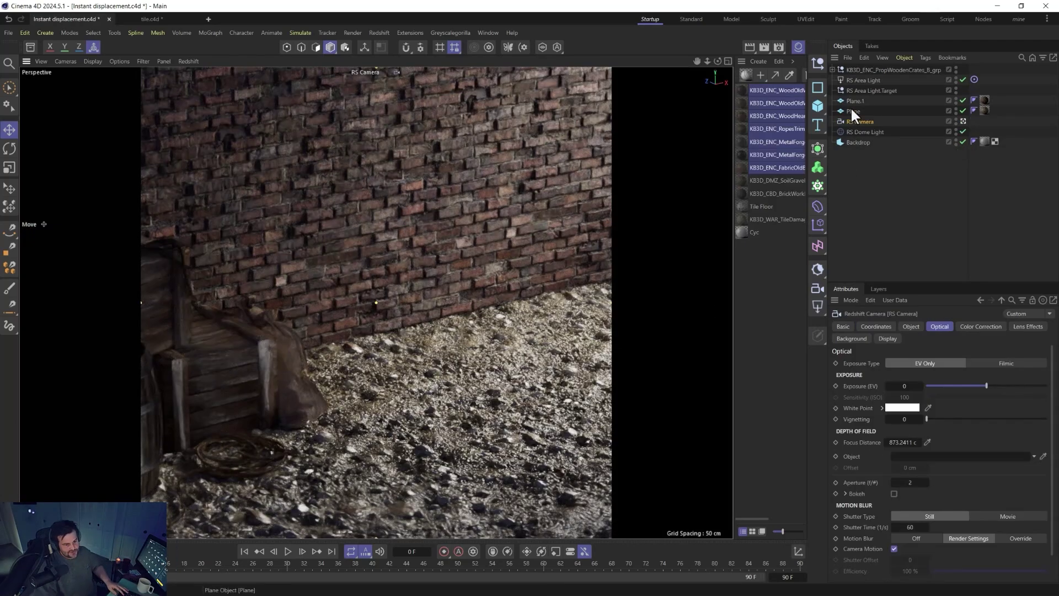
Step: Check the segments of Plane and Plane.1, then open KB3D_DMZ_SoilGravel in the Node Editor
click(853, 110)
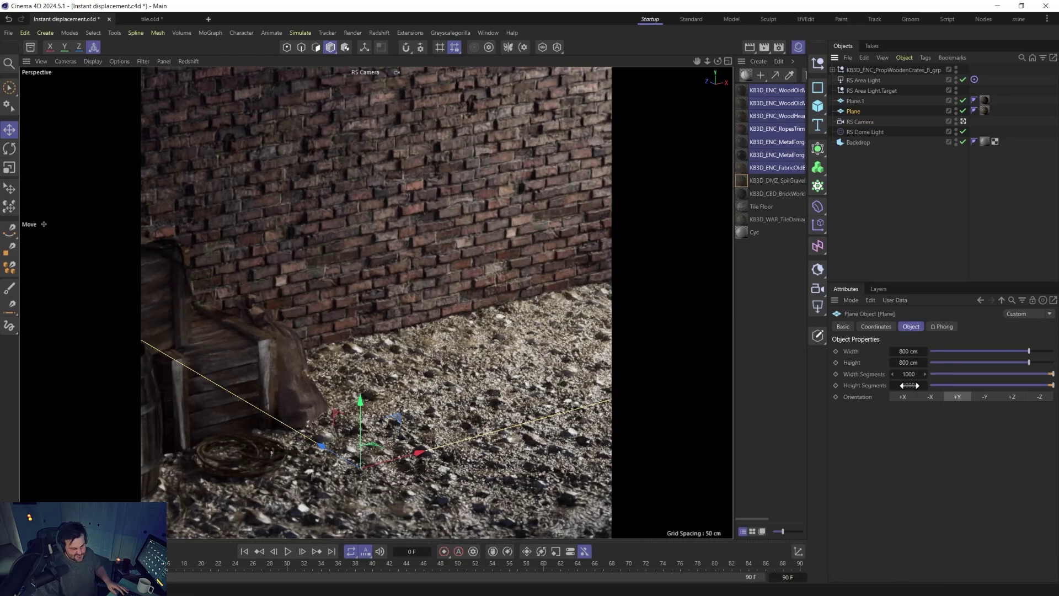
click(855, 101)
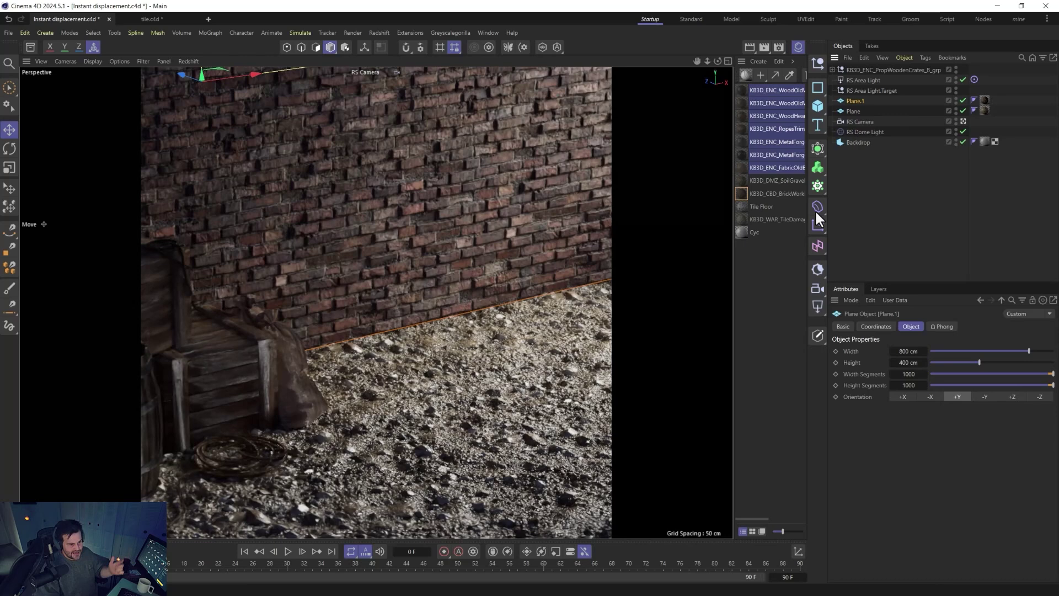
click(739, 193)
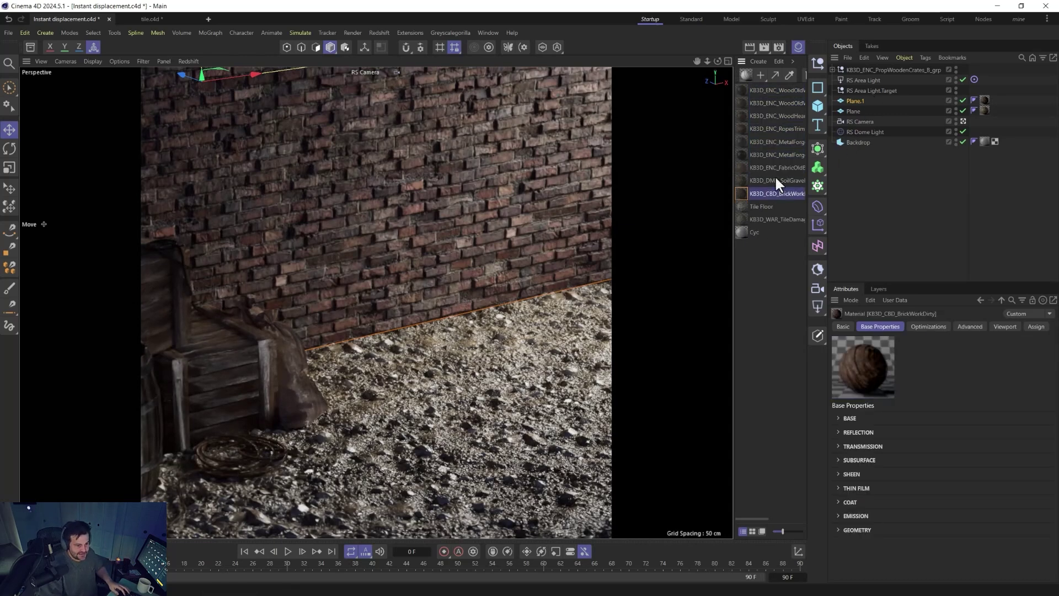
double_click(739, 182)
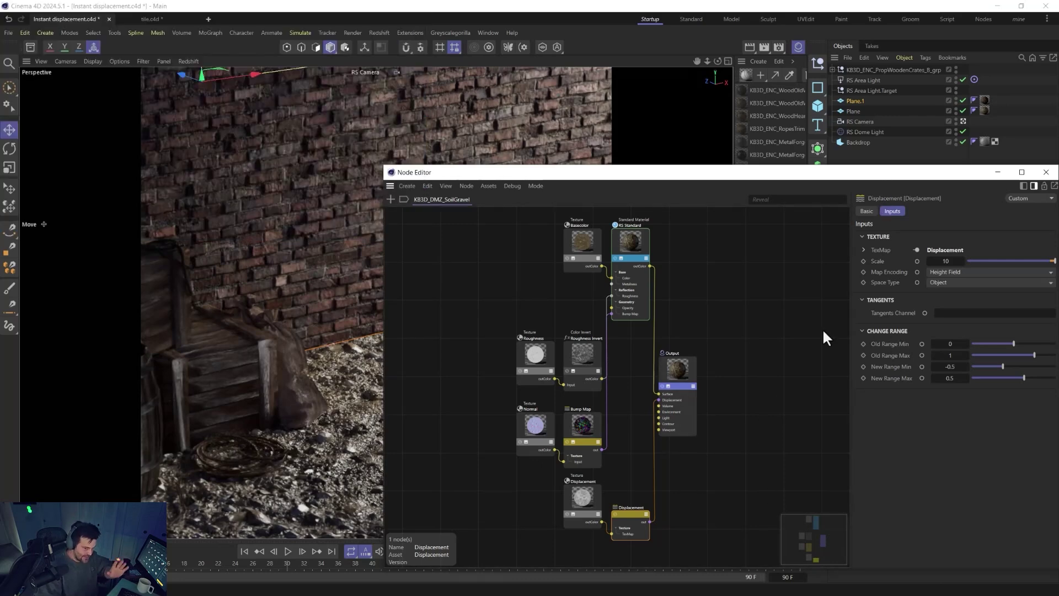
Step: Raise the SoilGravel Displacement node's Scale to 25 and close the Node Editor
drag(849, 170, 162, 93)
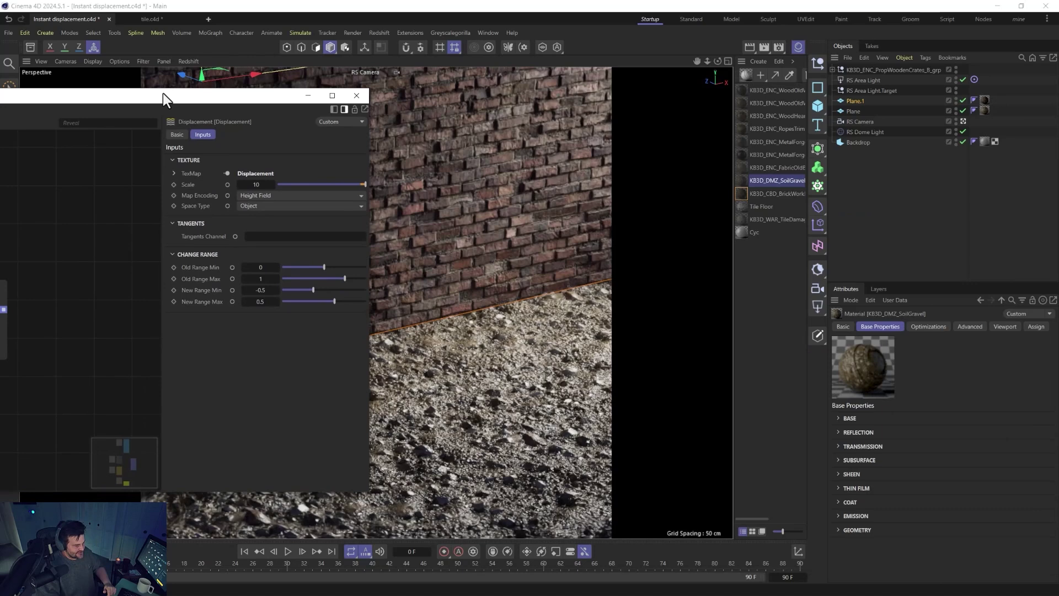
click(268, 183)
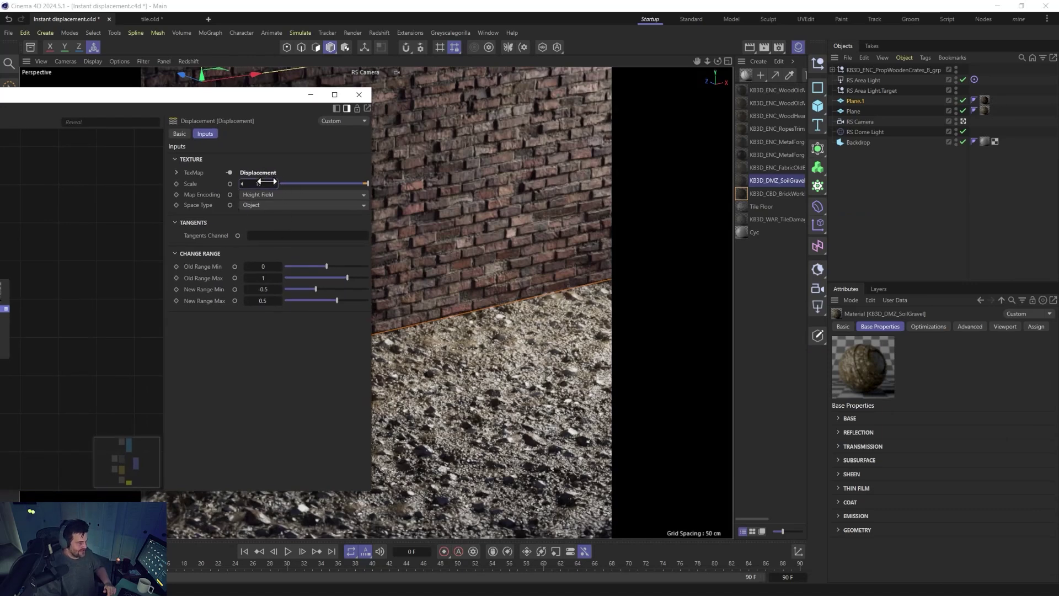
text(5)
key(Return)
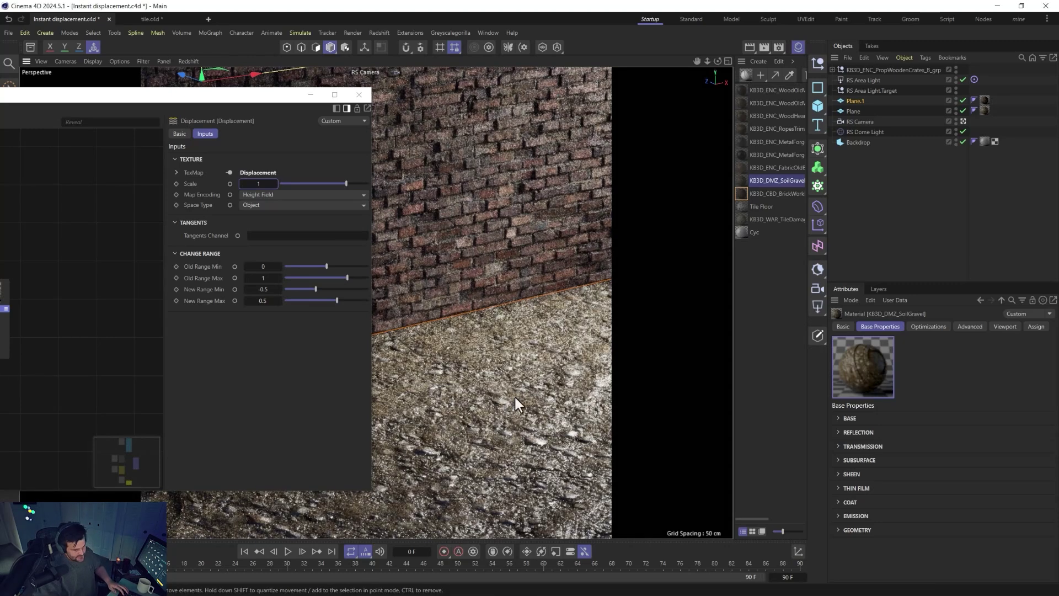
double_click(252, 183)
text(25)
key(Return)
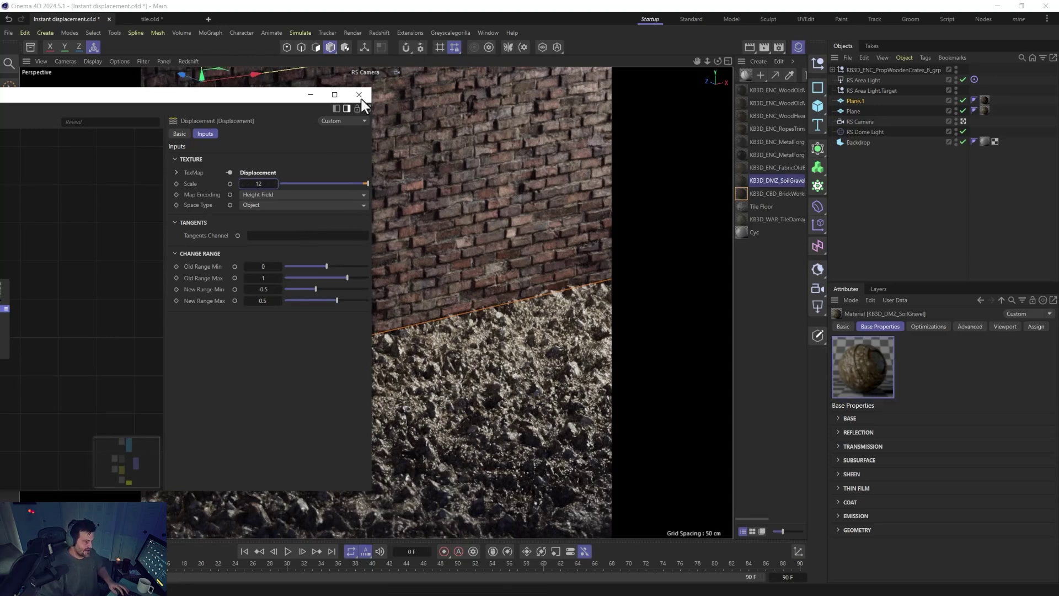
click(443, 350)
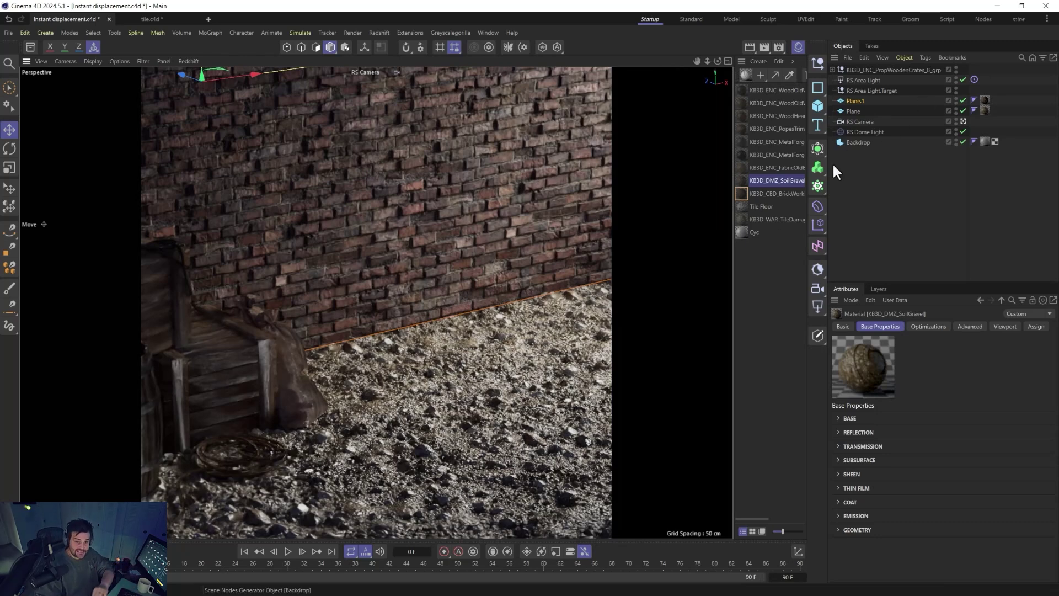
Step: Add an RS Object tag to Plane.1 with geometry Override, Tessellation and Displacement enabled
right_click(849, 101)
mouse_move(867, 215)
click(827, 255)
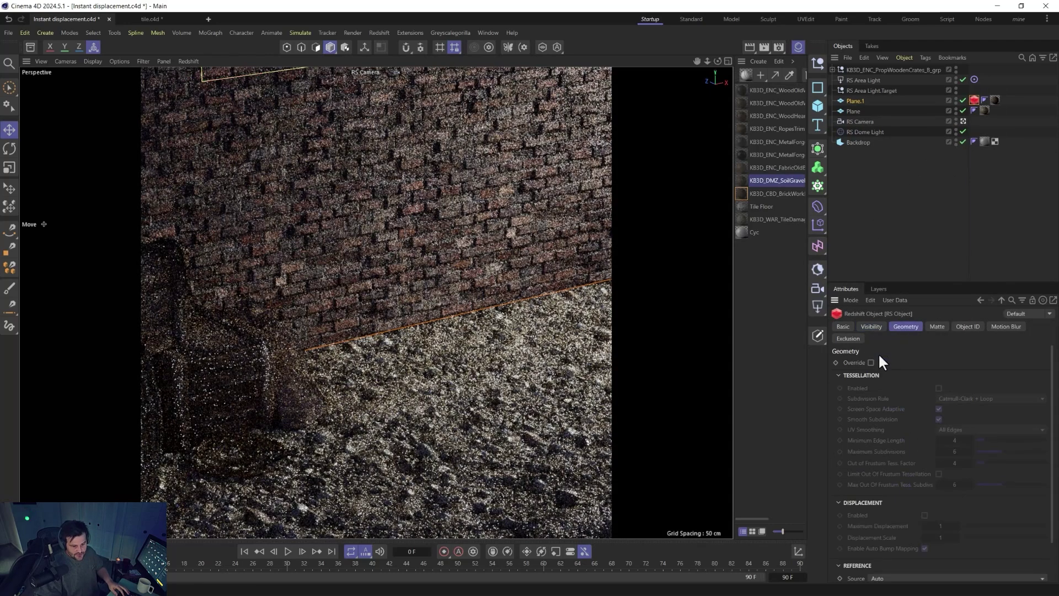
click(871, 363)
click(938, 388)
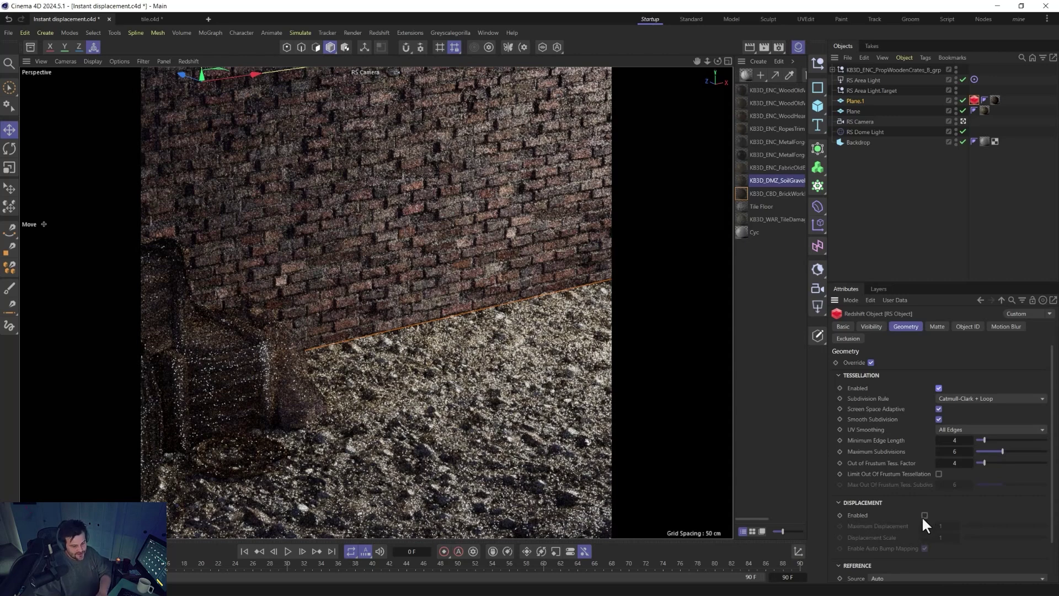
click(924, 515)
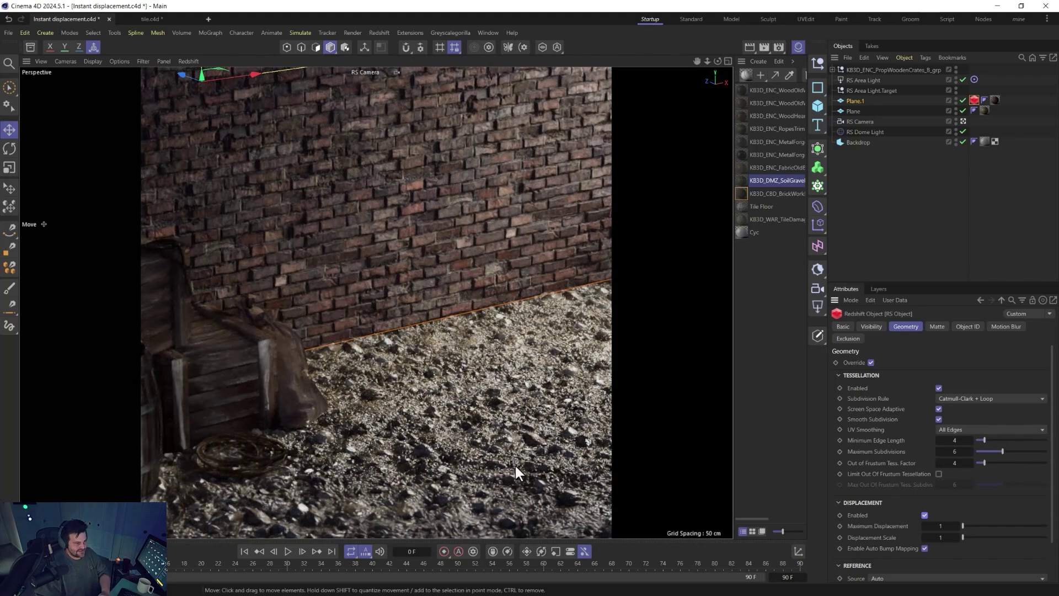
alt+middle_drag(470, 420, 454, 416)
Step: Refresh the Redshift viewport render and switch off the RS Object tag's geometry Override
click(189, 60)
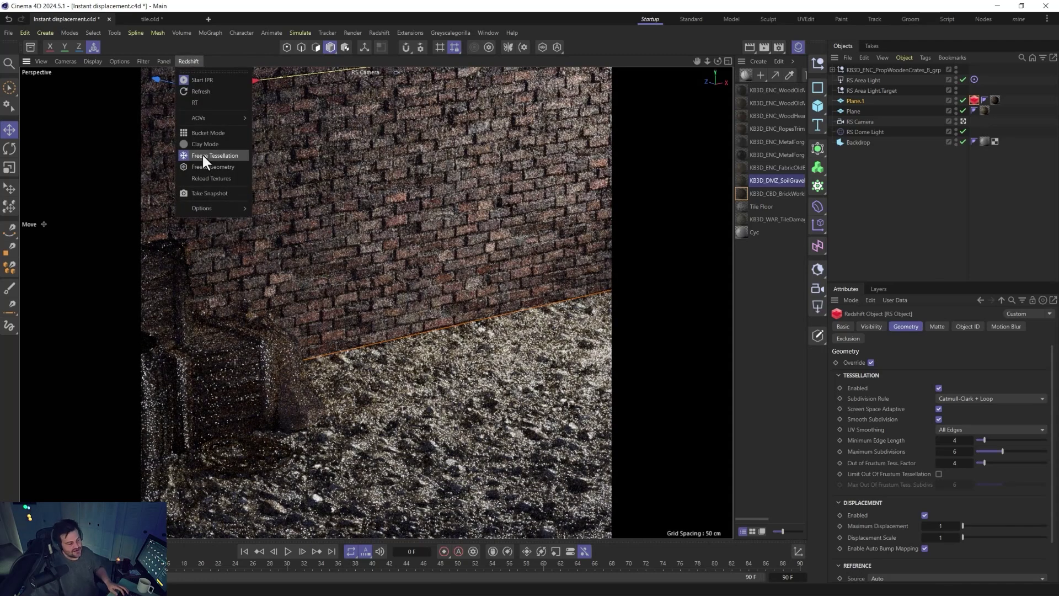
click(928, 367)
click(871, 363)
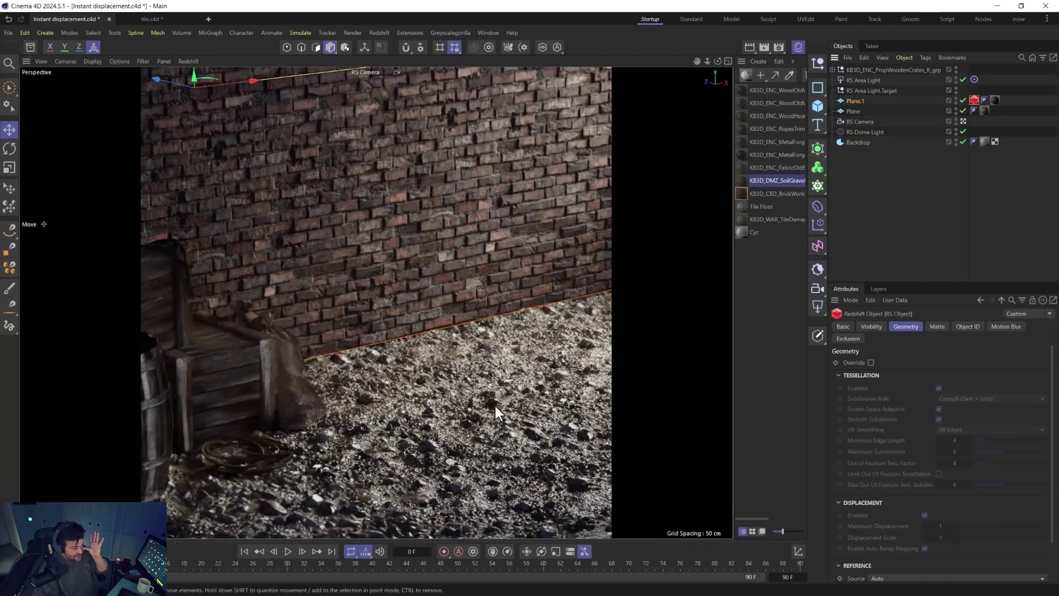
Step: Select the seven prop materials and set their shared Displacement Scale to 1, then 0.1
click(758, 92)
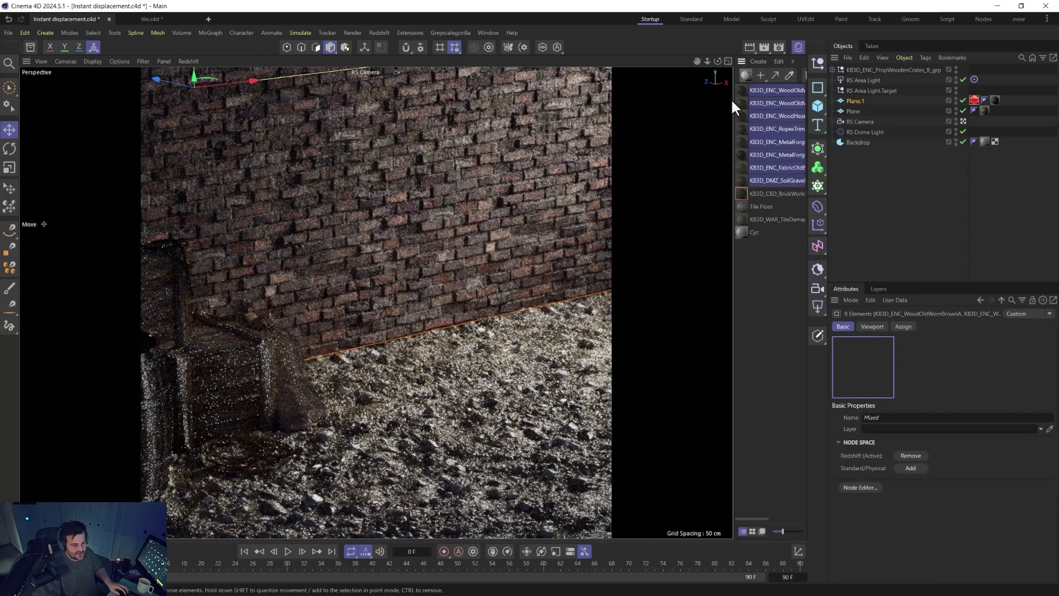
shift+click(764, 166)
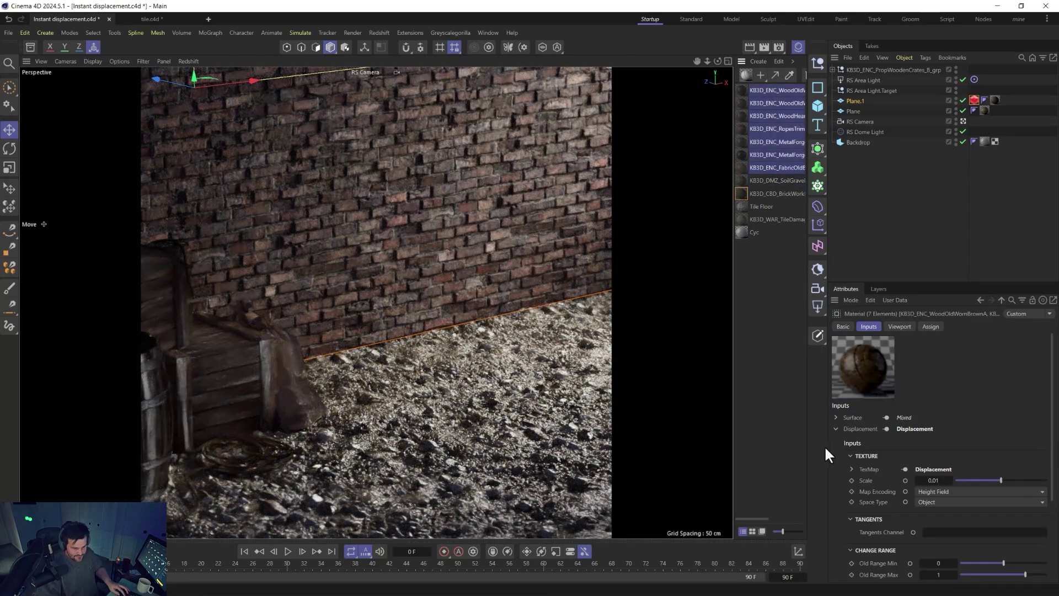
double_click(933, 480)
text(1)
key(Return)
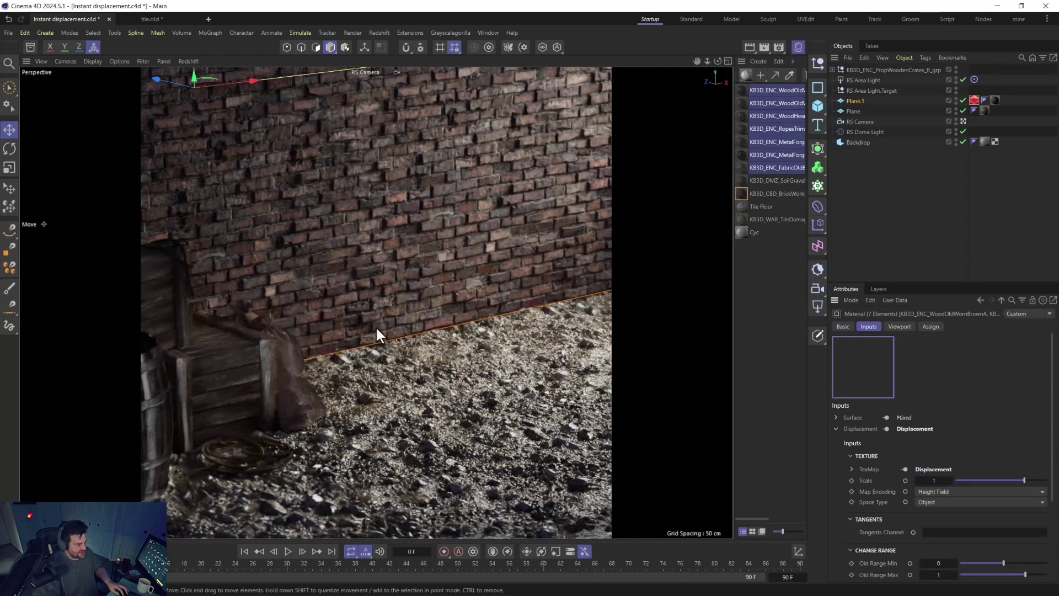
click(299, 396)
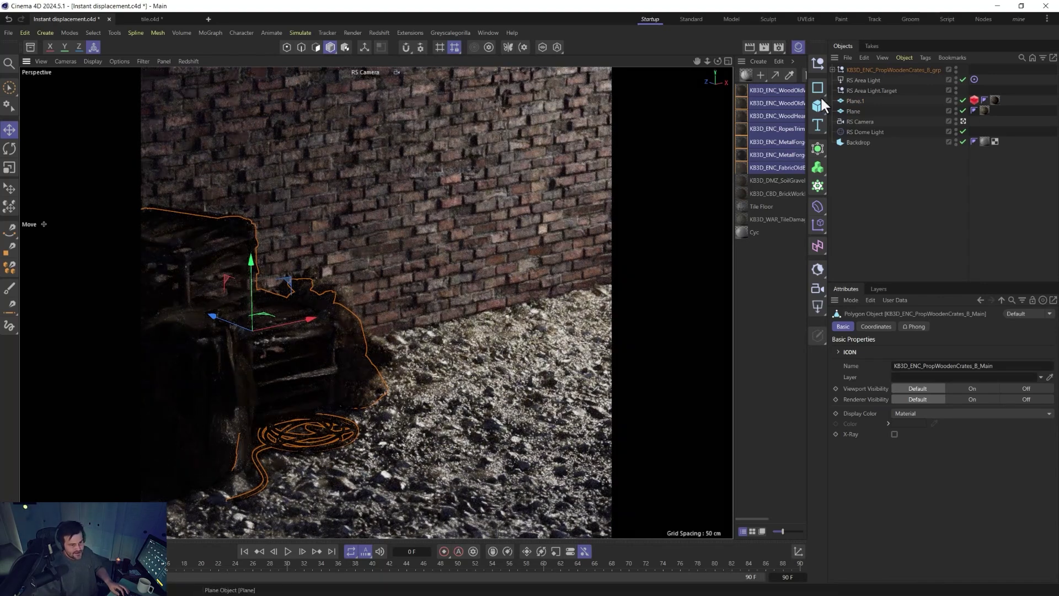
click(745, 92)
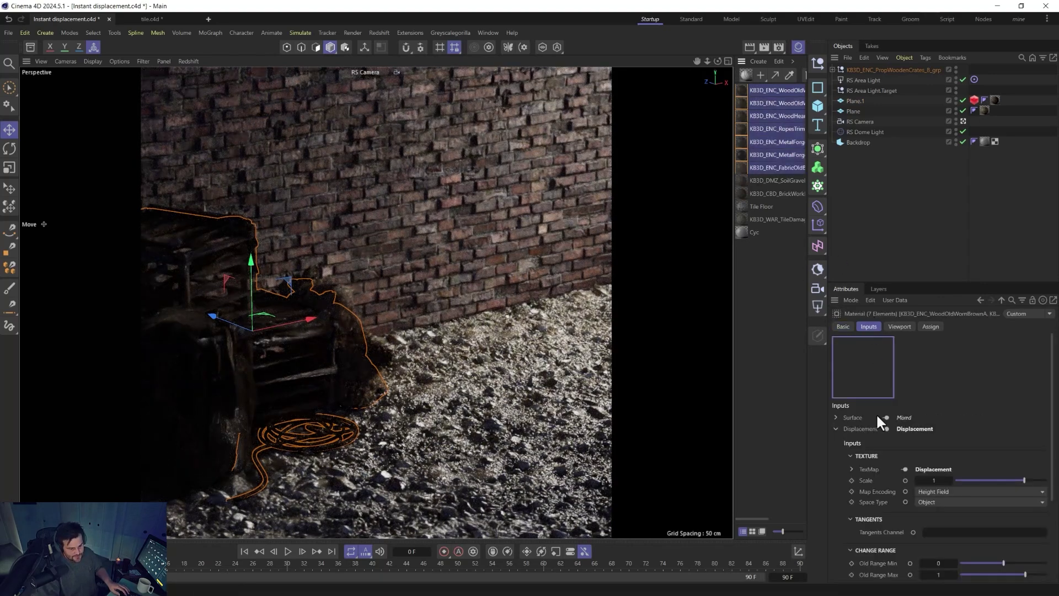
click(924, 478)
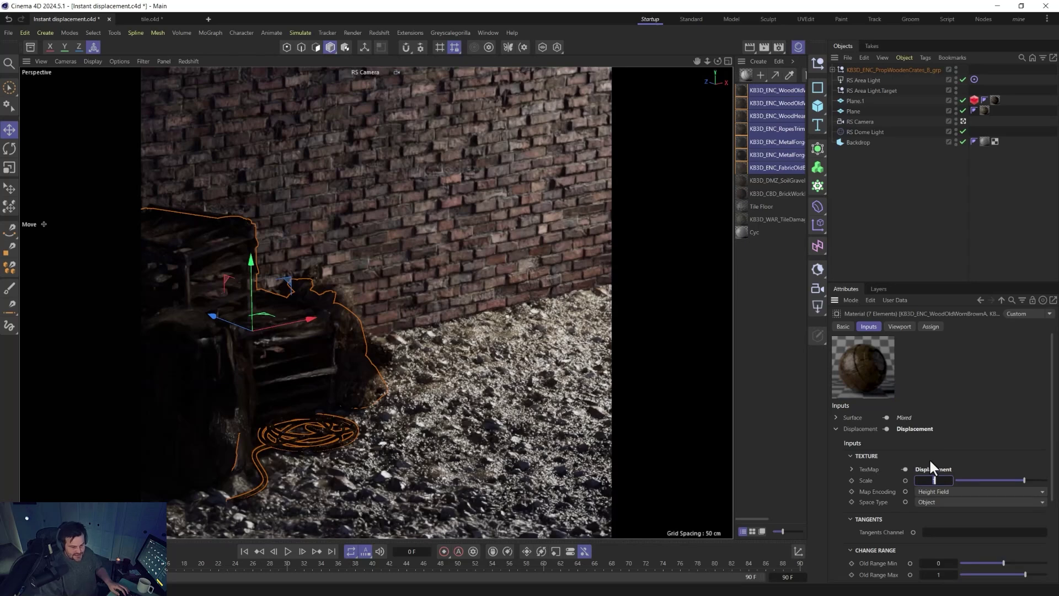
text(0.1)
key(Return)
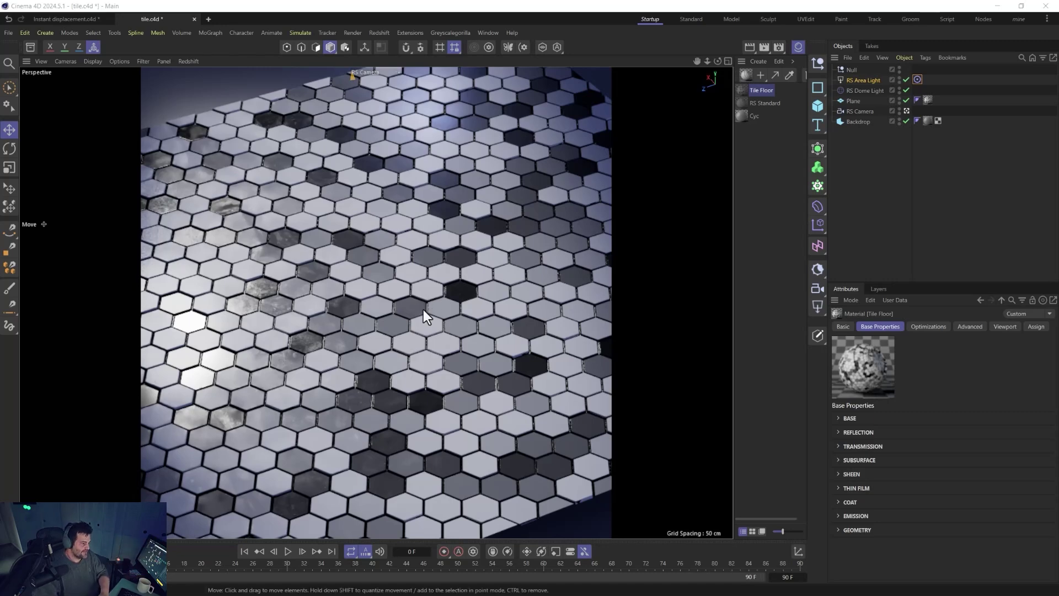
Step: Orbit back to see the tile plane's far edge while the displaced Tile Floor renders
alt+drag(412, 346, 448, 296)
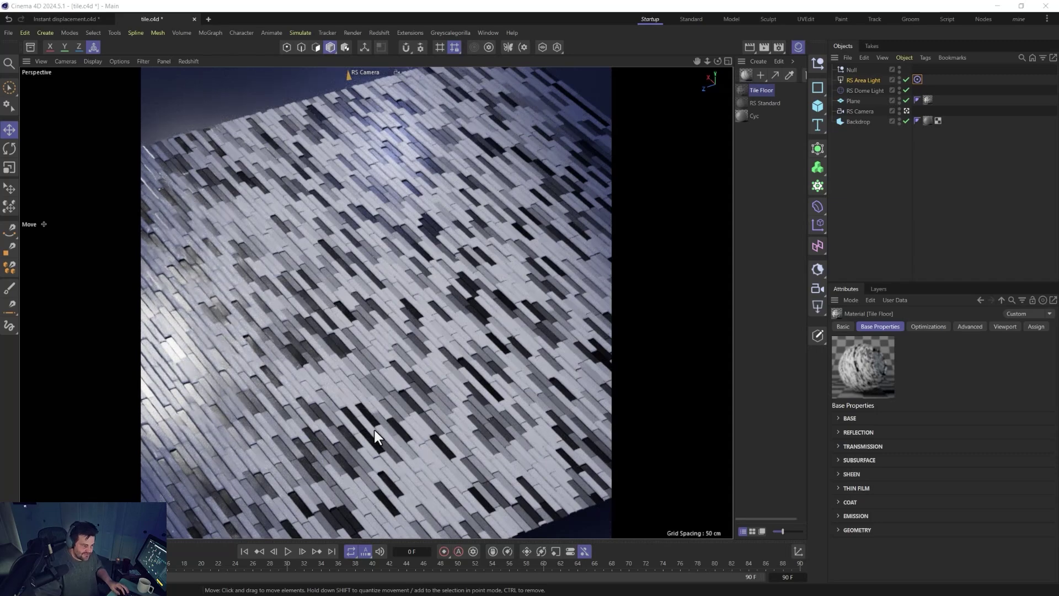
alt+drag(373, 428, 389, 419)
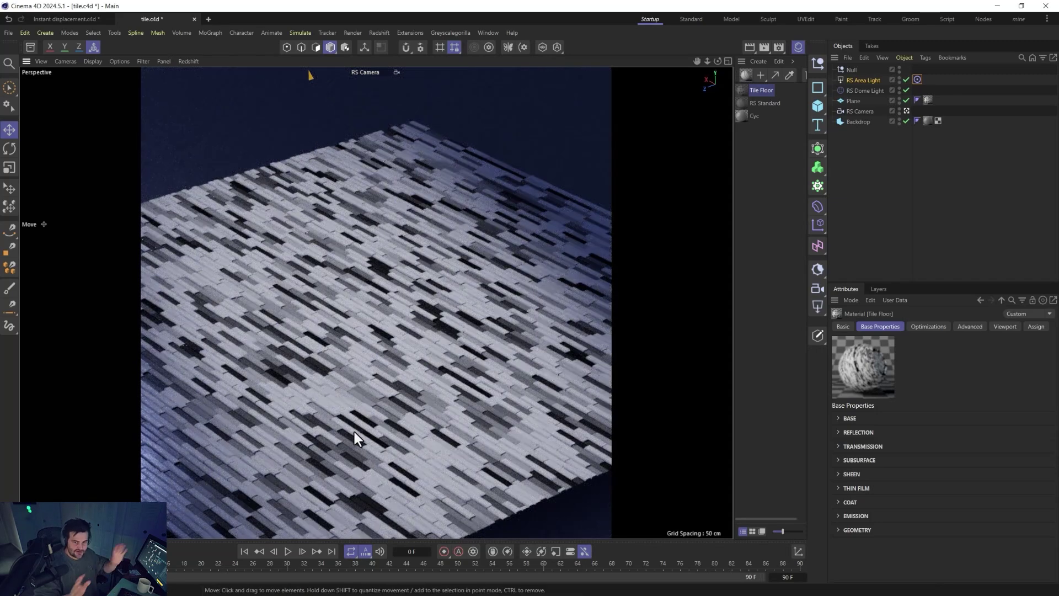
alt+drag(428, 408, 395, 433)
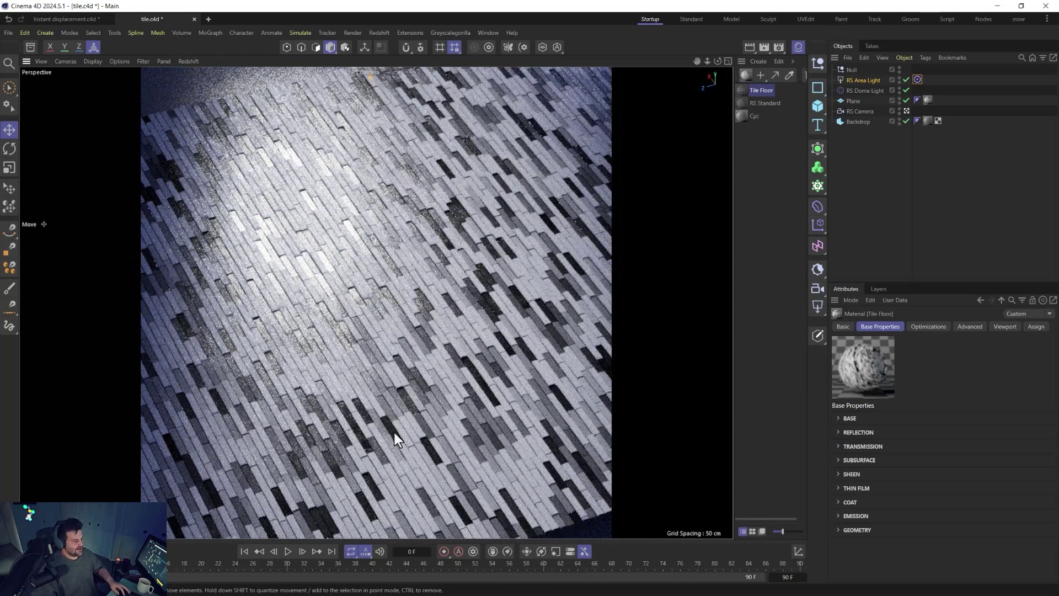
alt+drag(410, 429, 416, 421)
key(ctrl+shift+z)
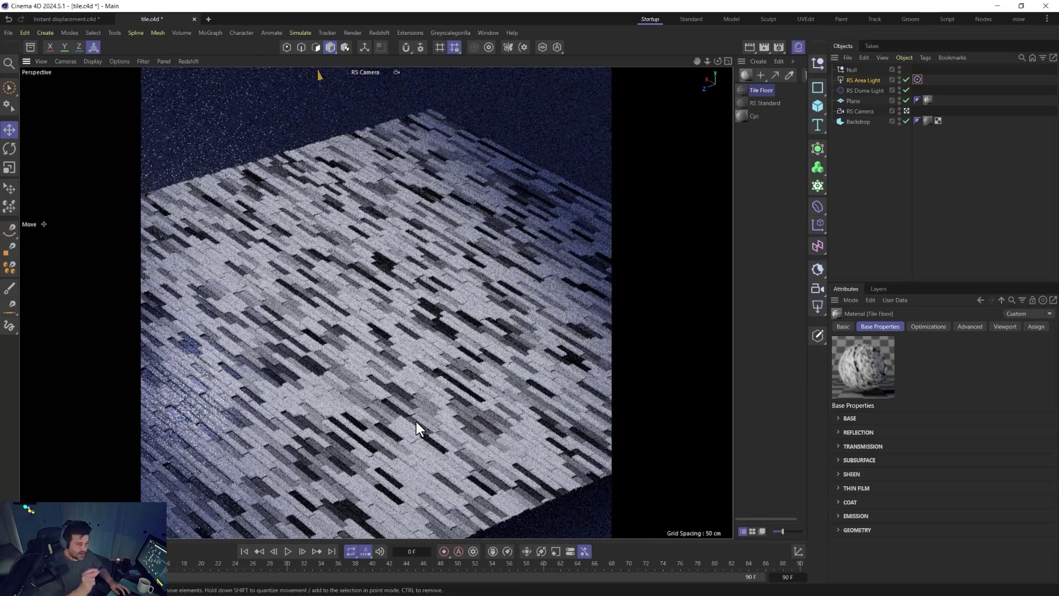